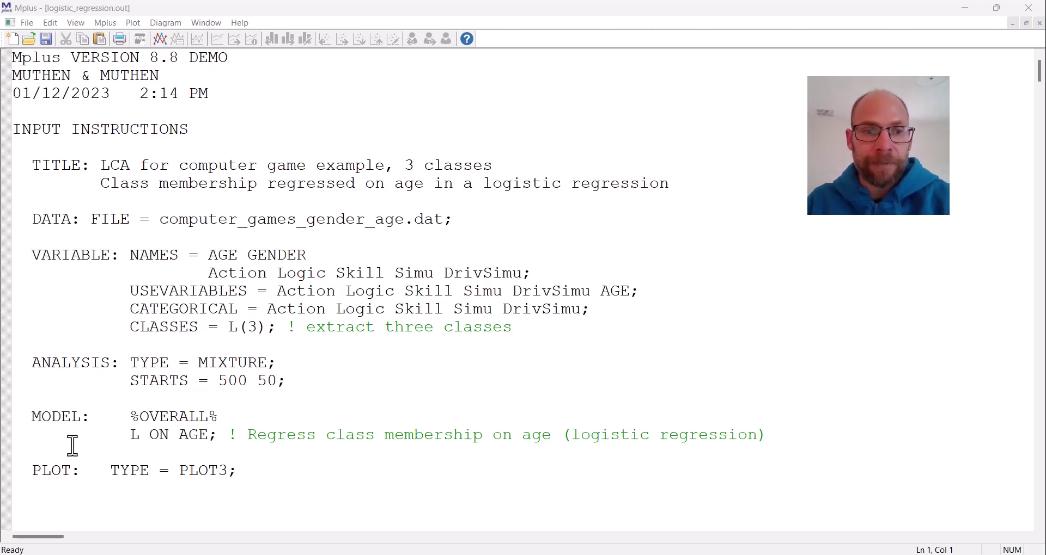
Review the input file's three-class setup, the indicator variables, the L ON AGE regression and the PLOT3 request
drag(127, 317, 529, 342)
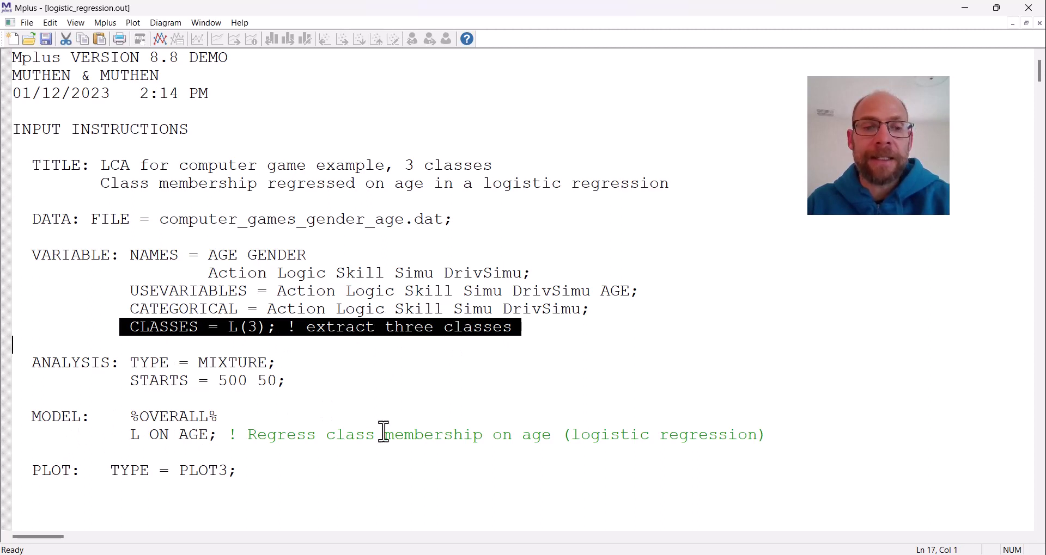
drag(122, 438, 290, 442)
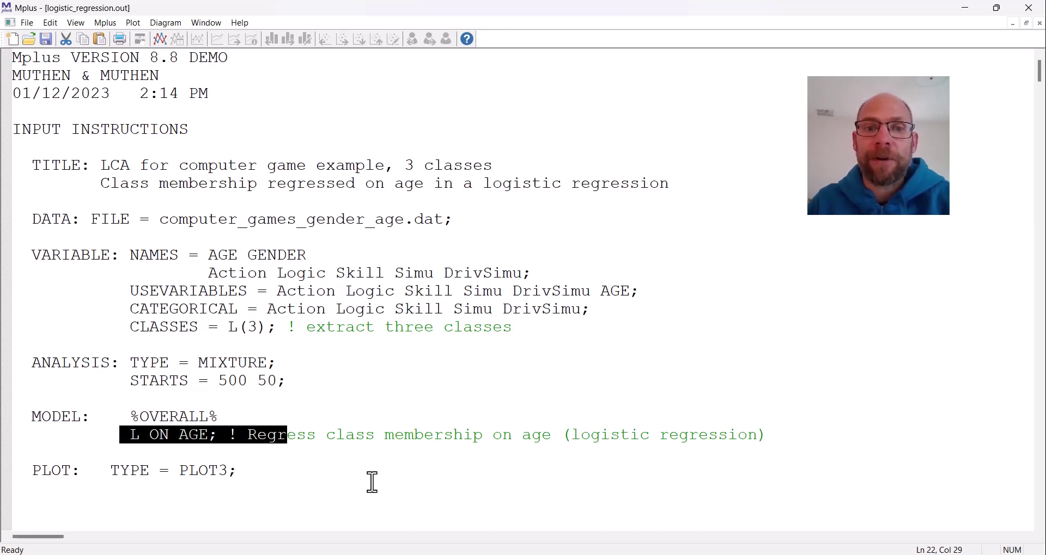
drag(276, 292, 600, 292)
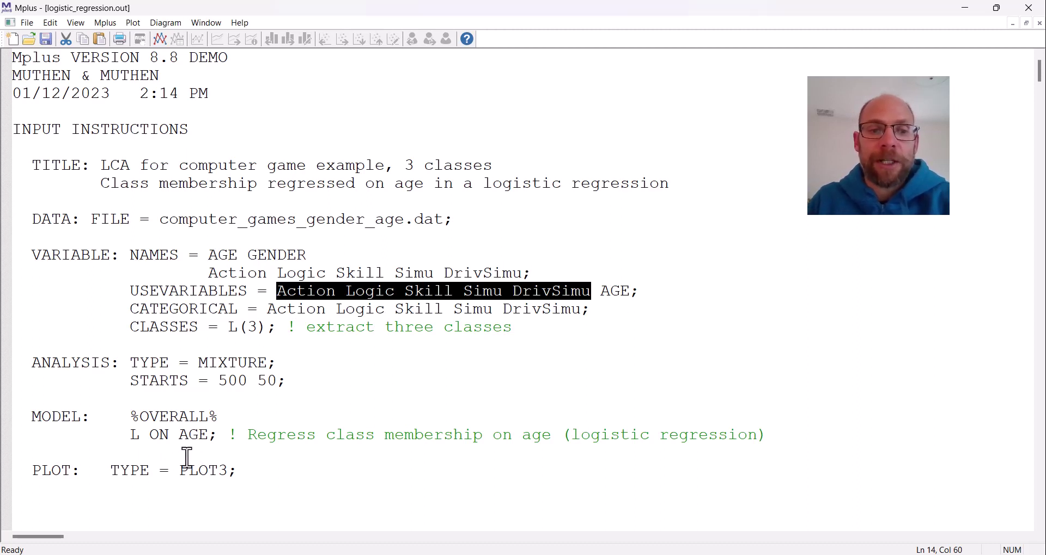
drag(121, 434, 240, 439)
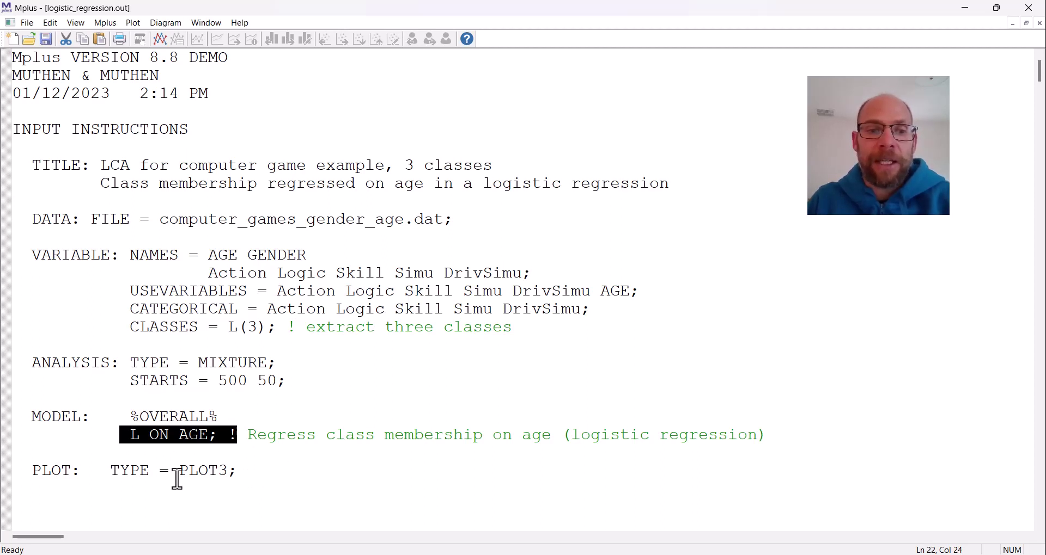
drag(42, 471, 258, 479)
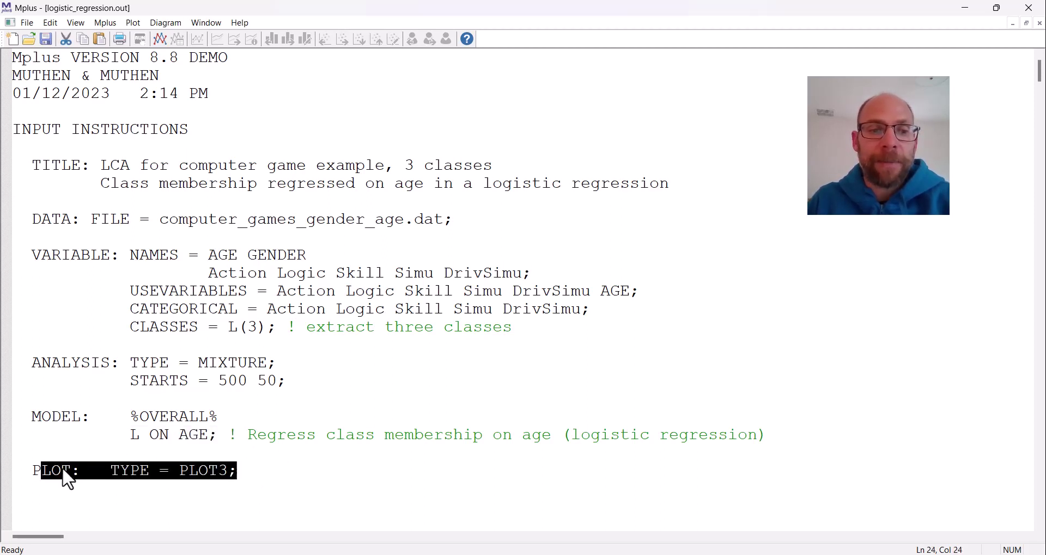
drag(32, 472, 279, 481)
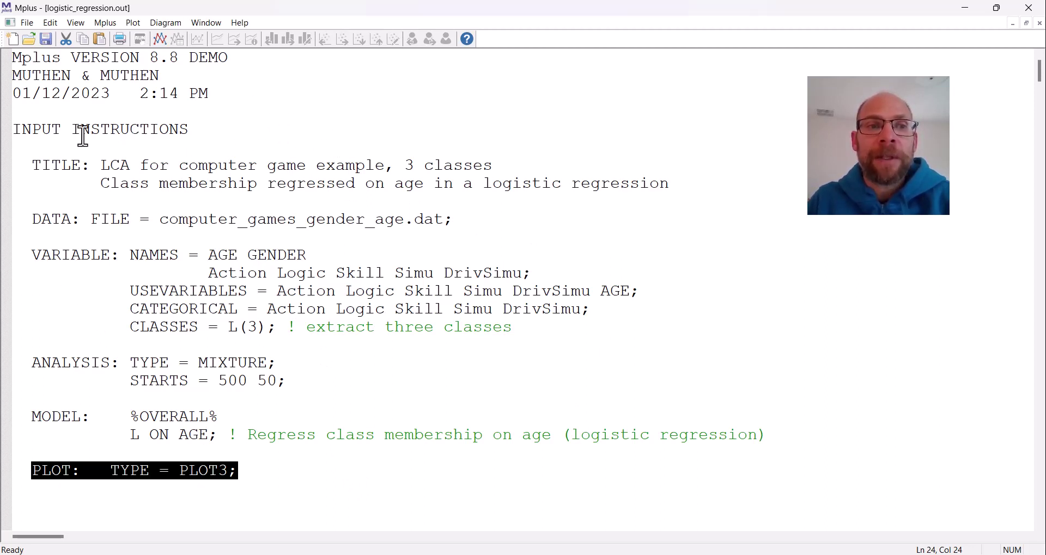
Choose the plot of estimated probabilities for a categorical latent variable as a function of its covariates
click(133, 23)
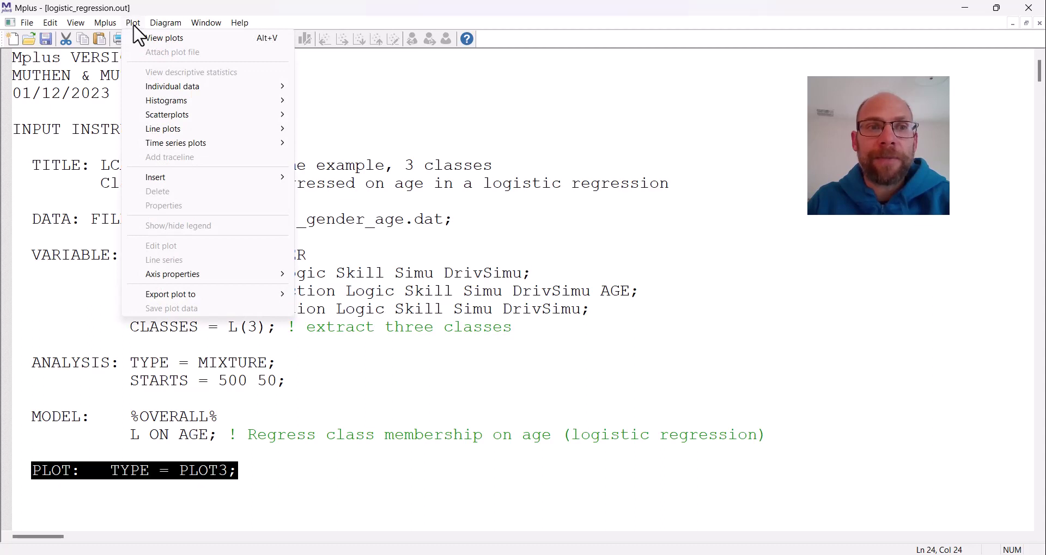
click(191, 39)
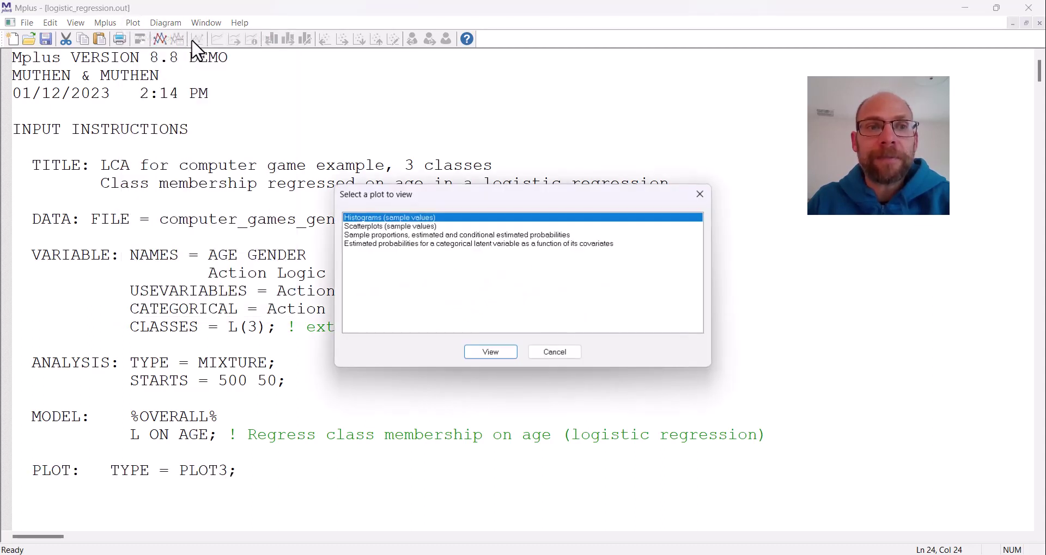
click(365, 245)
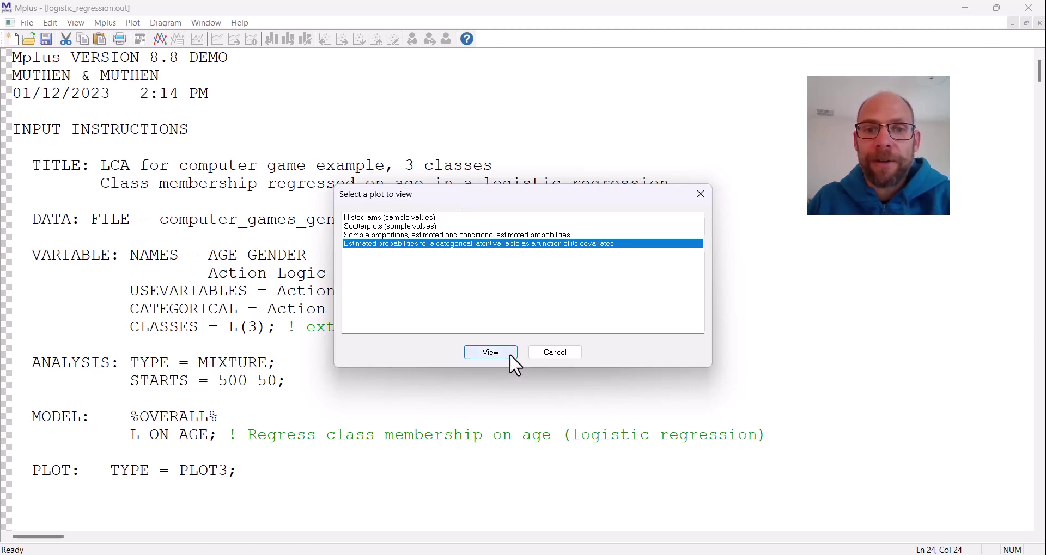
click(483, 352)
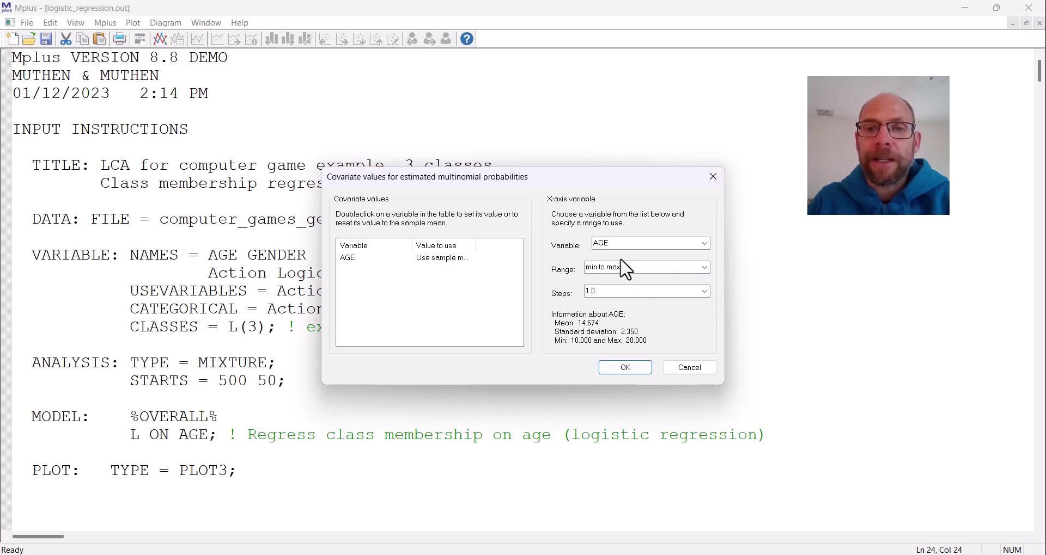
Keep AGE on the x-axis with range 'min to max' and steps of 1.0
click(704, 267)
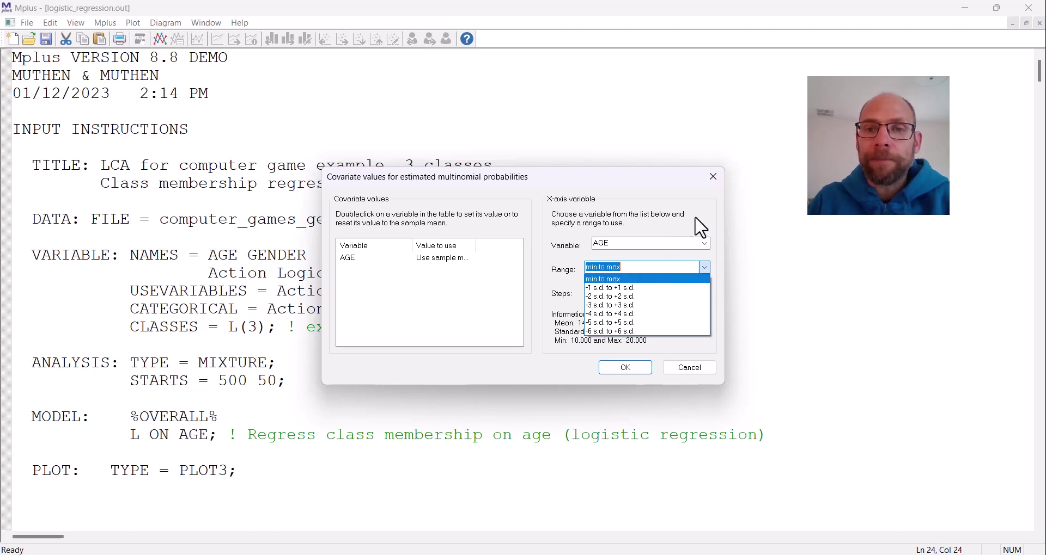
click(700, 229)
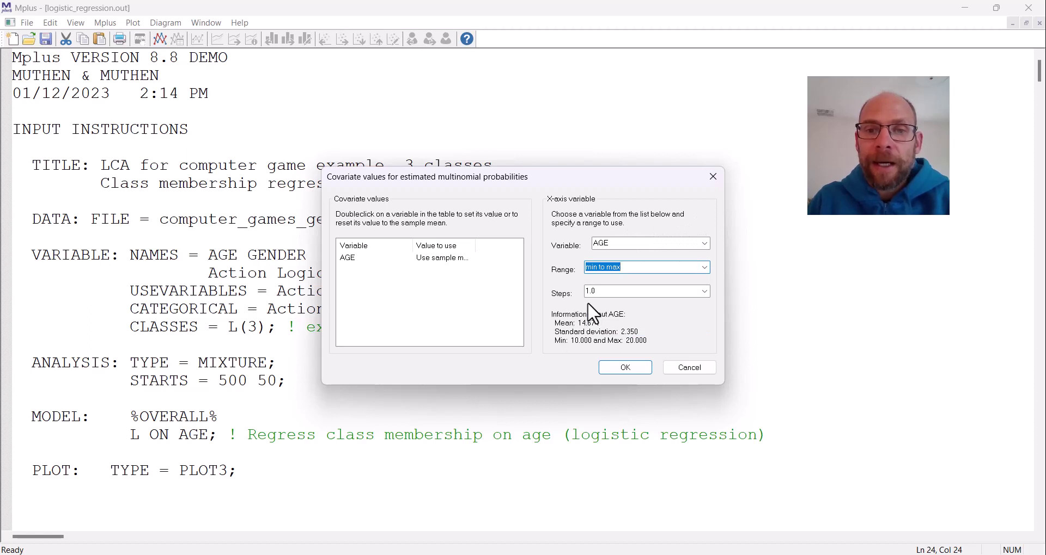
click(704, 292)
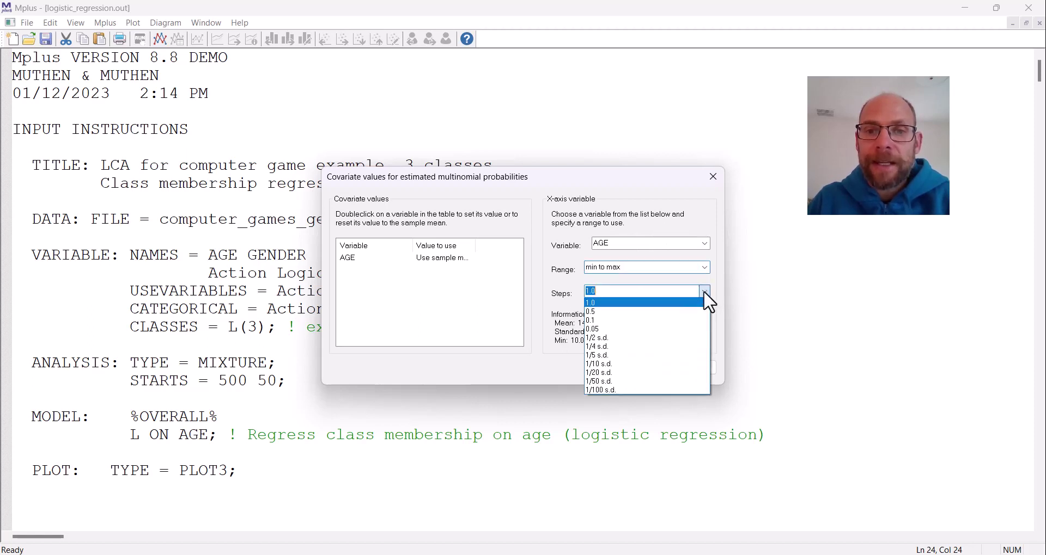
click(598, 304)
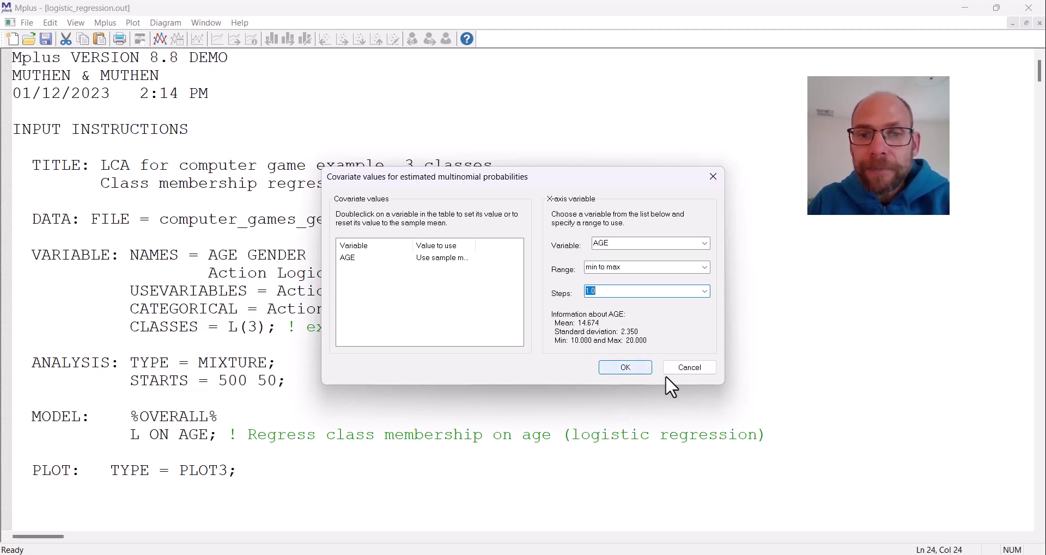
click(636, 368)
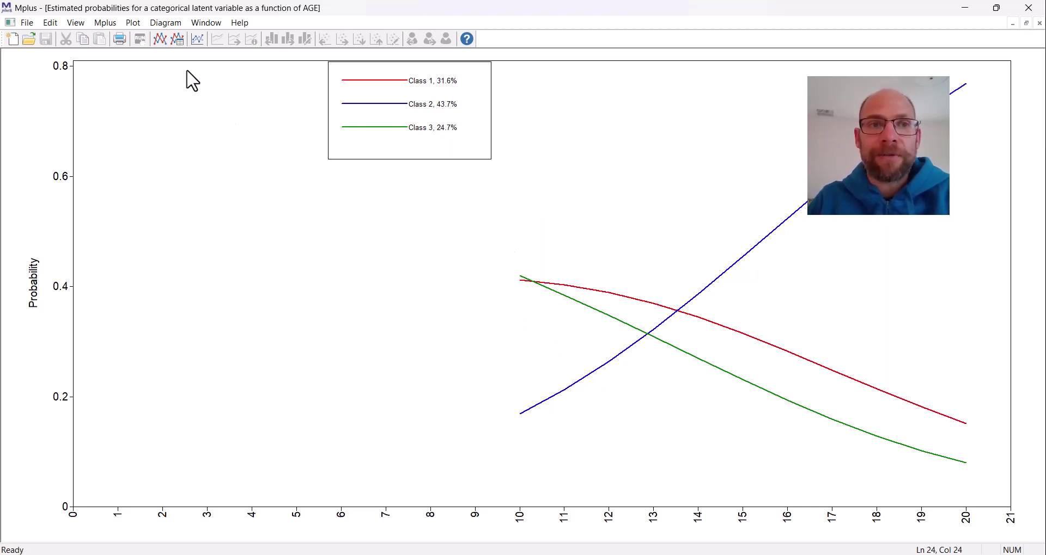
Save the probability values behind the AGE plot as plot_data.dat via Save plot data
click(136, 24)
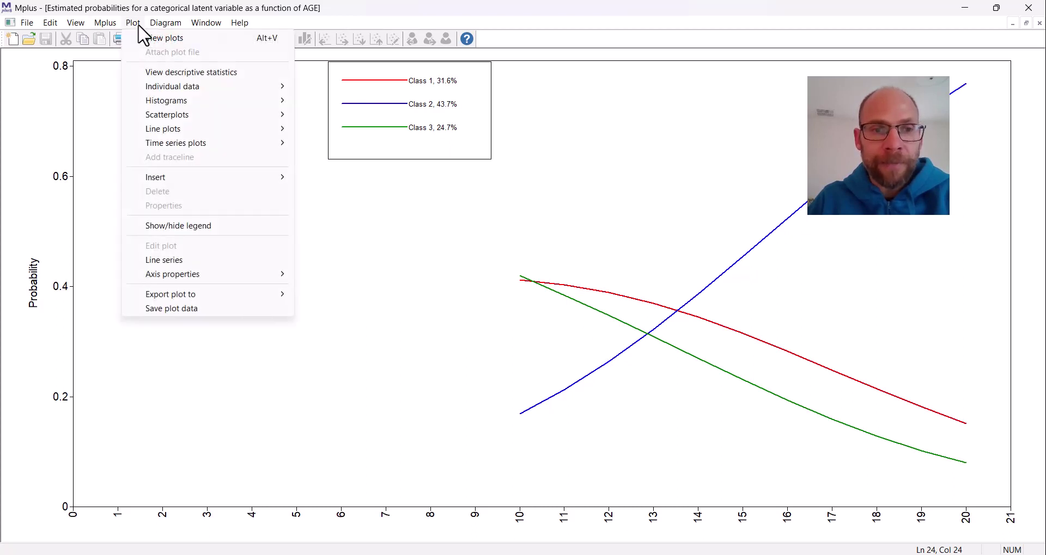
mouse_move(178, 296)
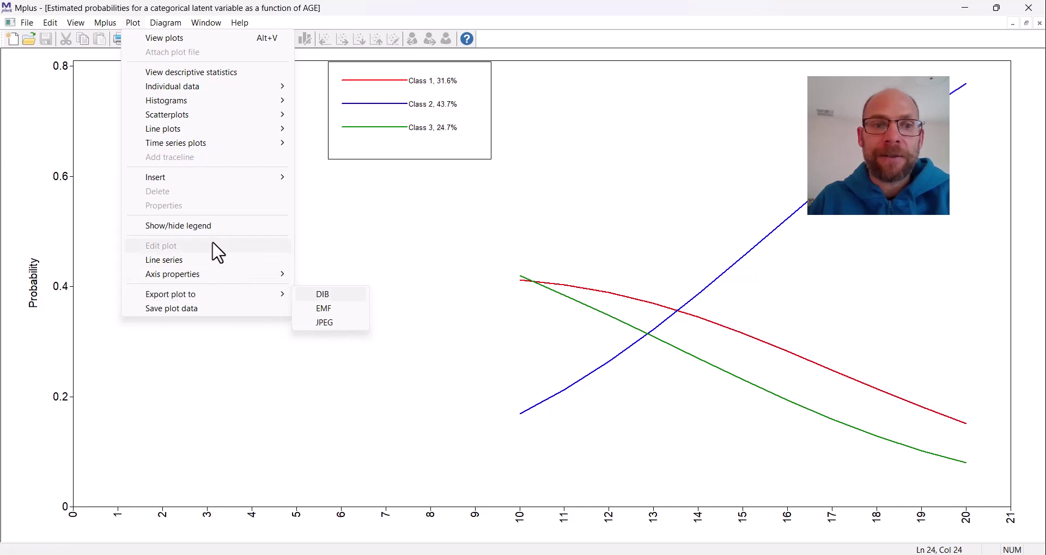
click(182, 310)
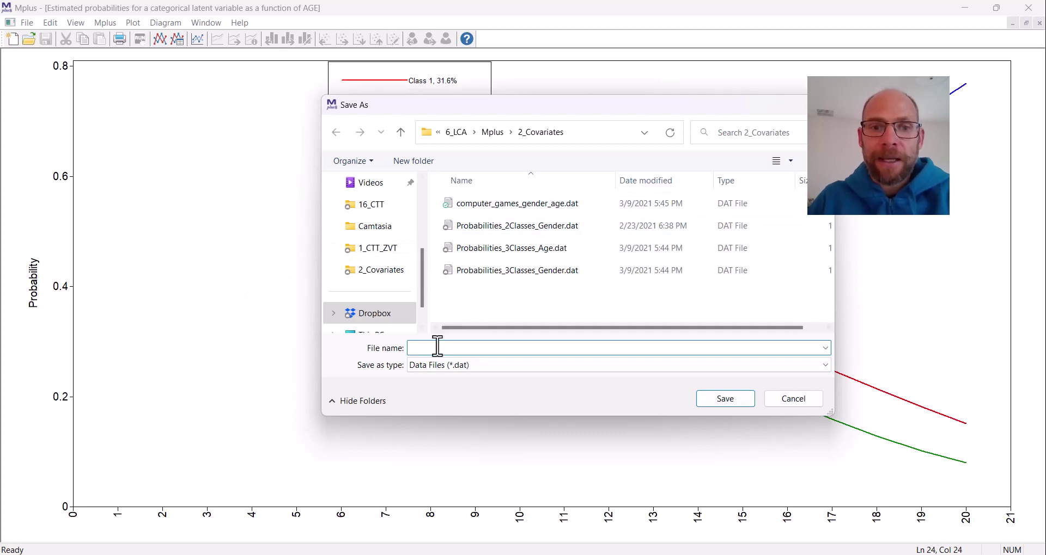
text(plot)
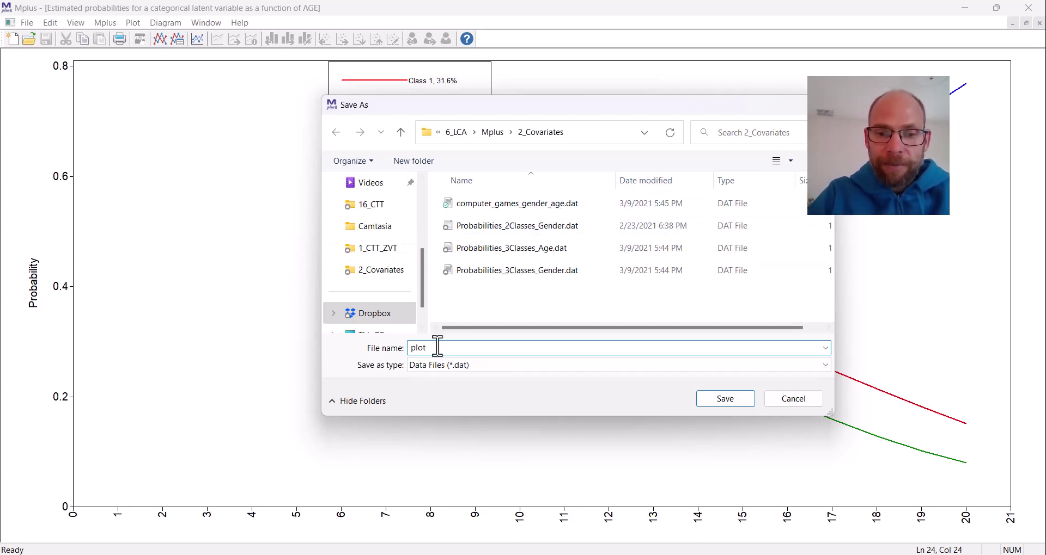
text(_data)
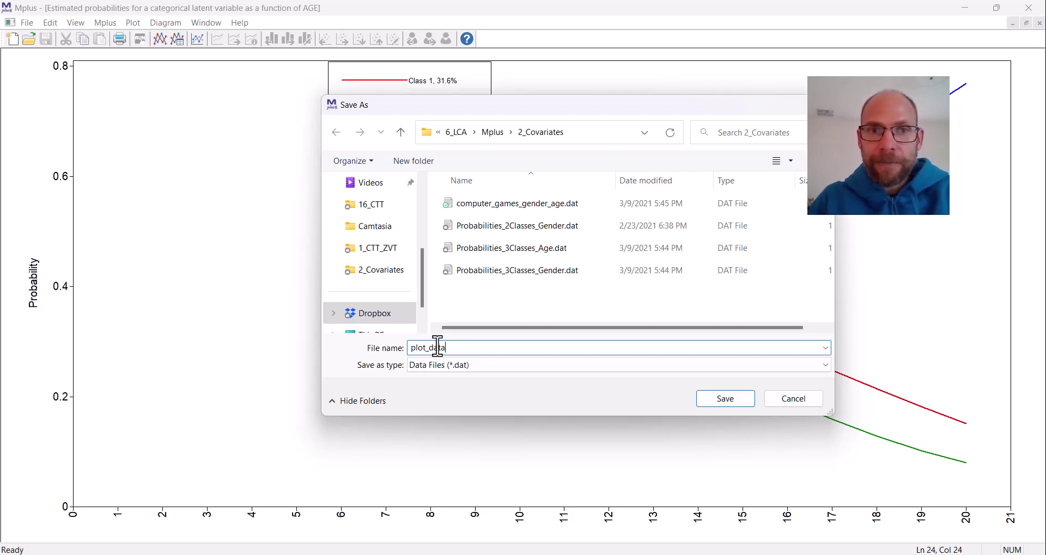
click(738, 403)
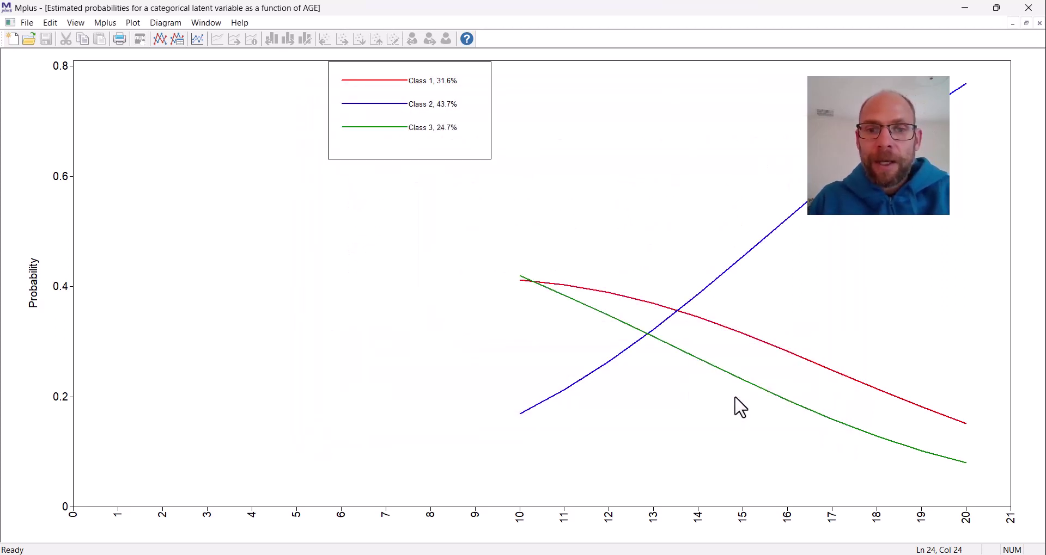
Open plot_data.dat as text after switching the file filter to All Files (*.*)
click(29, 39)
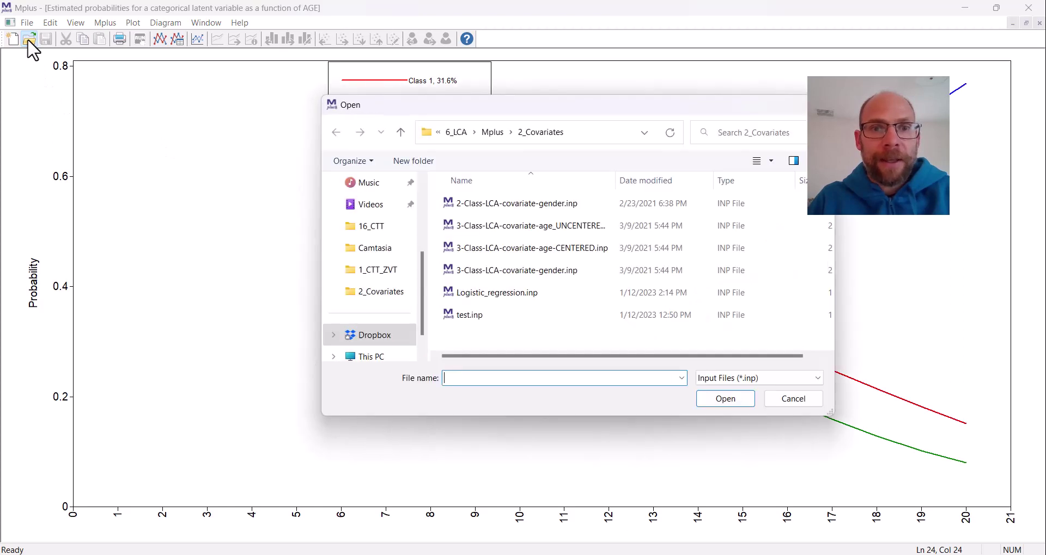
click(730, 380)
click(732, 448)
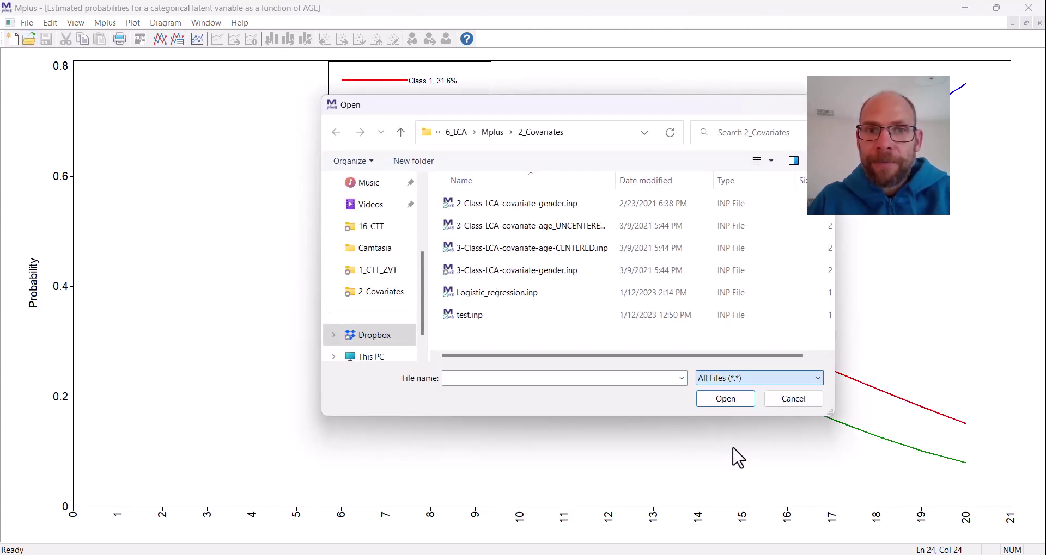
scroll(597, 242, down, 5)
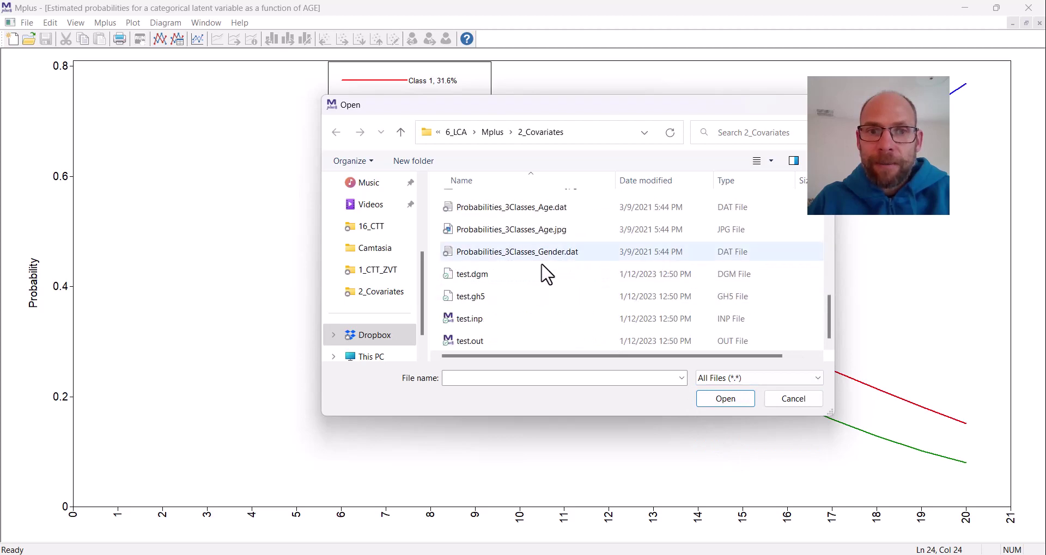
scroll(543, 278, up, 2)
click(469, 278)
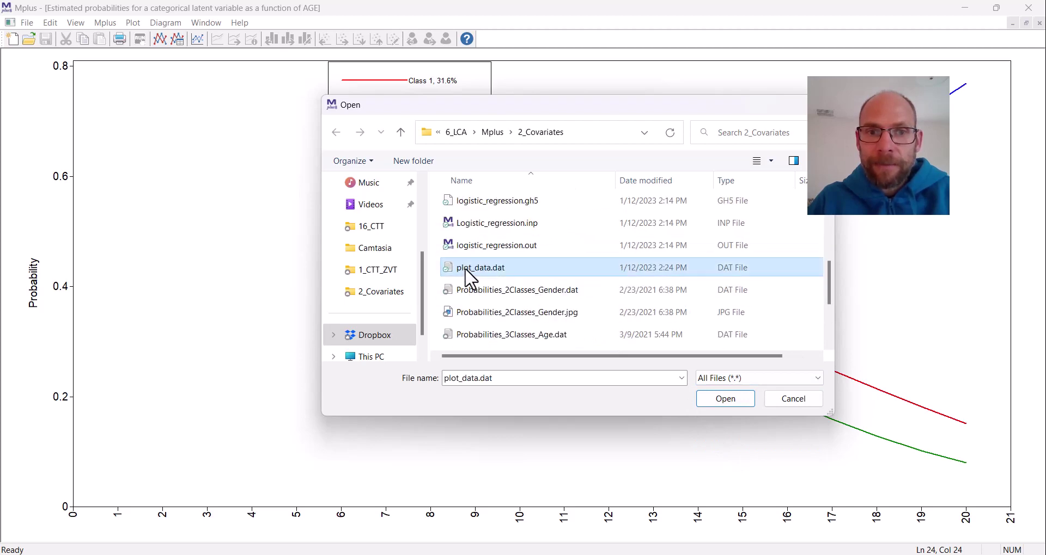
click(710, 398)
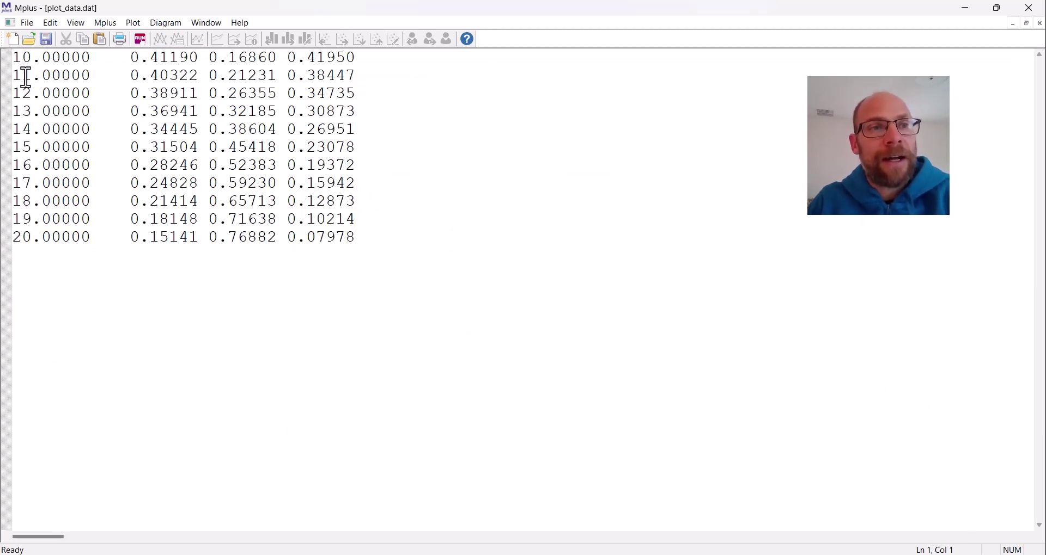
drag(12, 57, 33, 59)
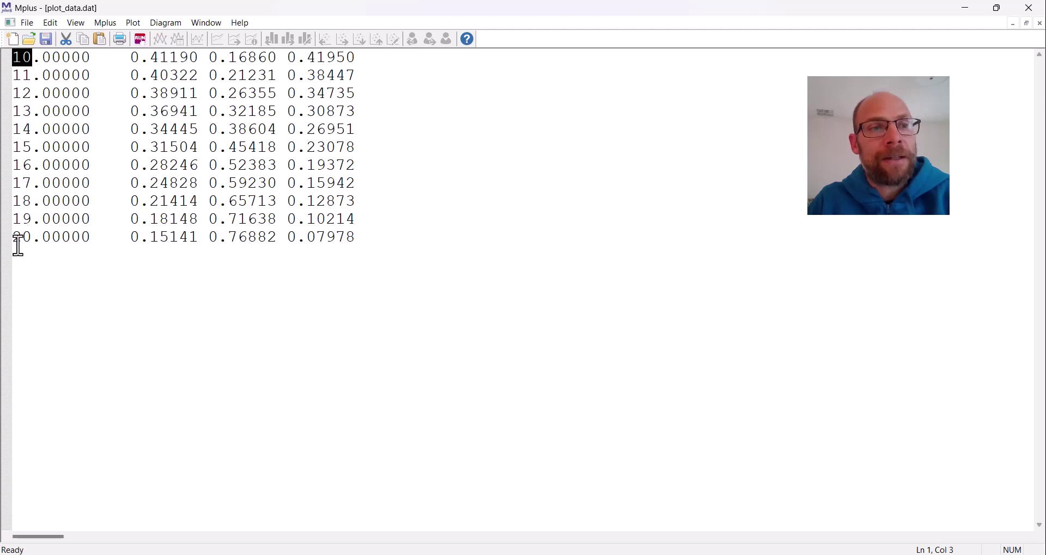
drag(12, 238, 31, 238)
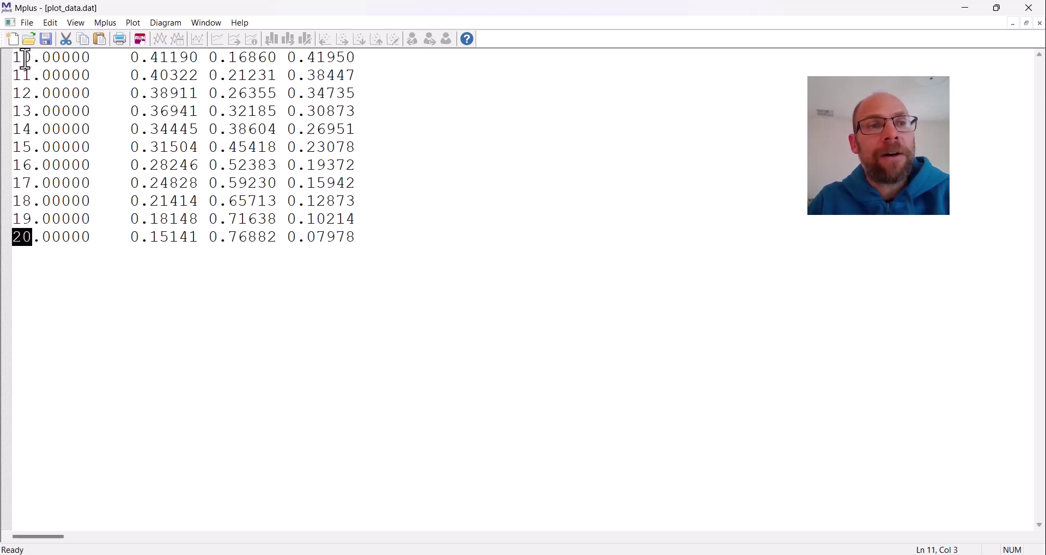
drag(93, 58, 276, 58)
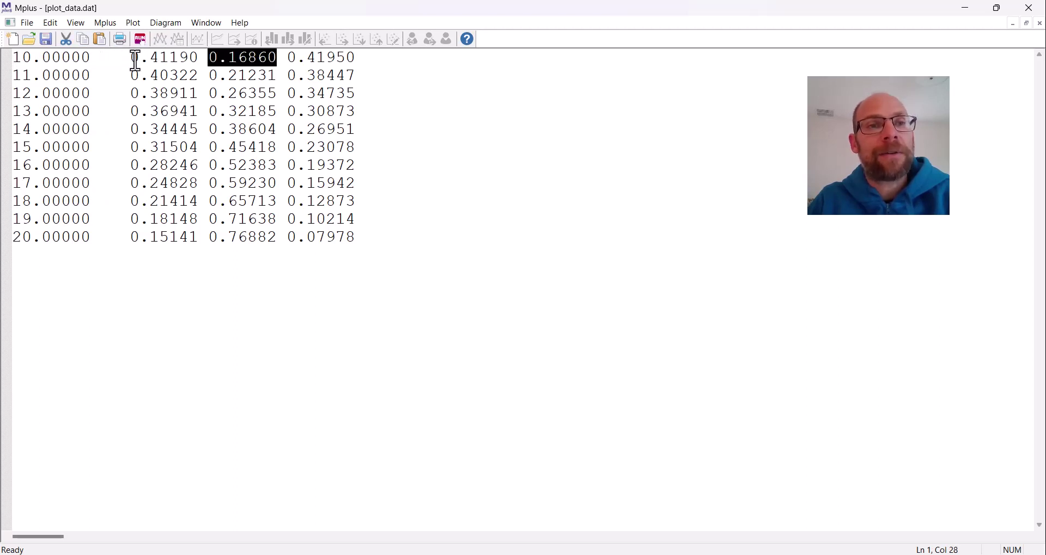
drag(131, 58, 356, 58)
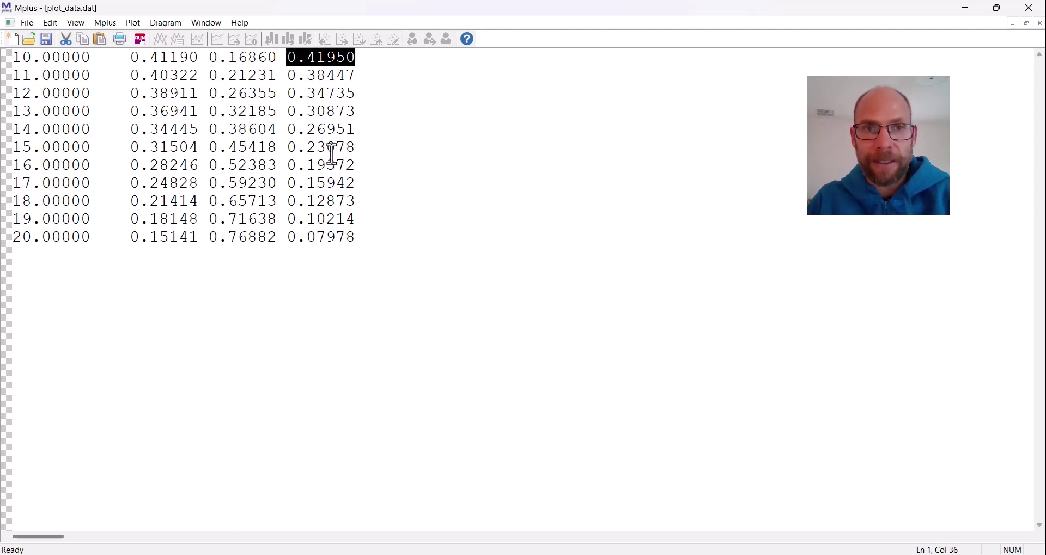